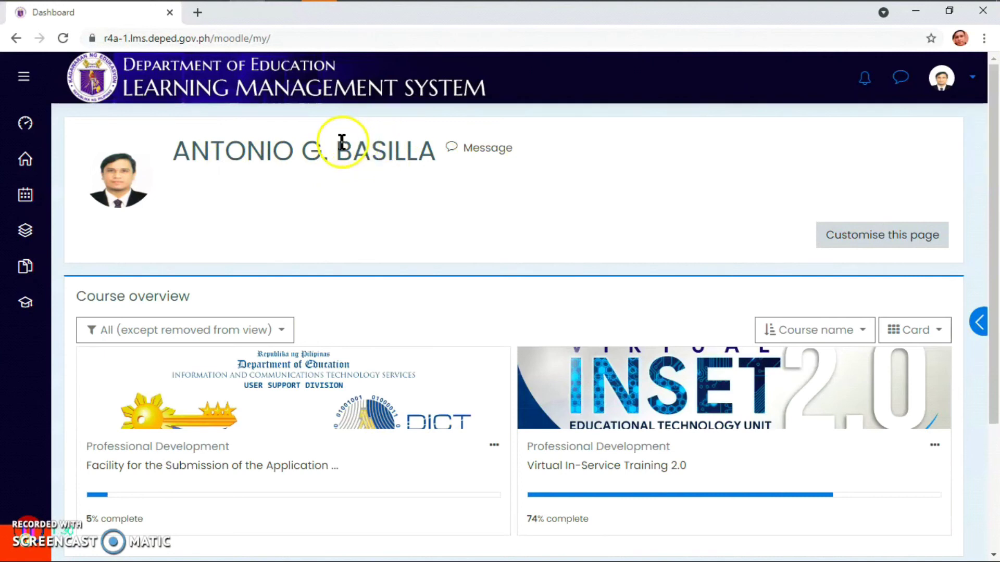
# Open the account's user profile and bring up its Edit profile form.
pyautogui.click(972, 87)
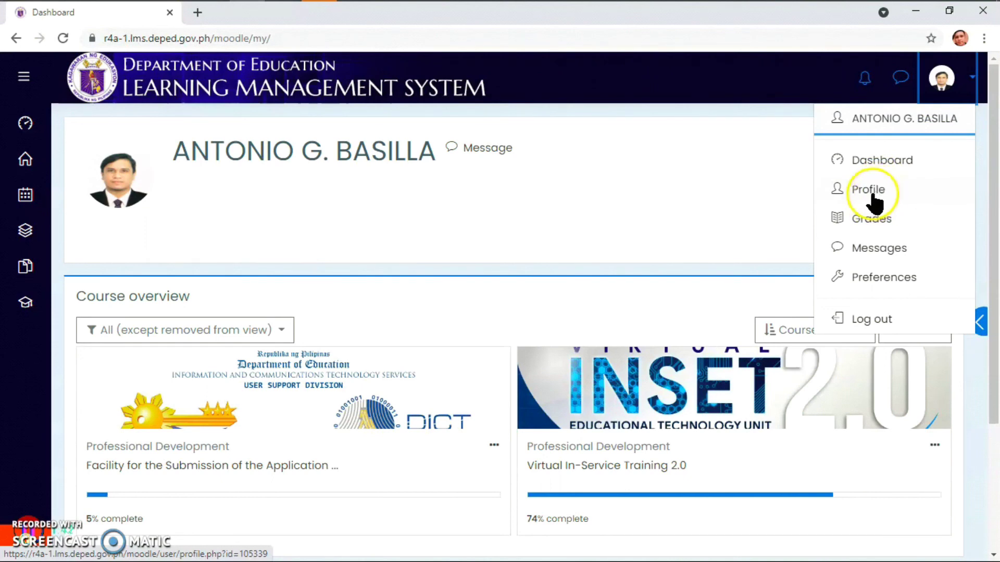
pyautogui.click(877, 200)
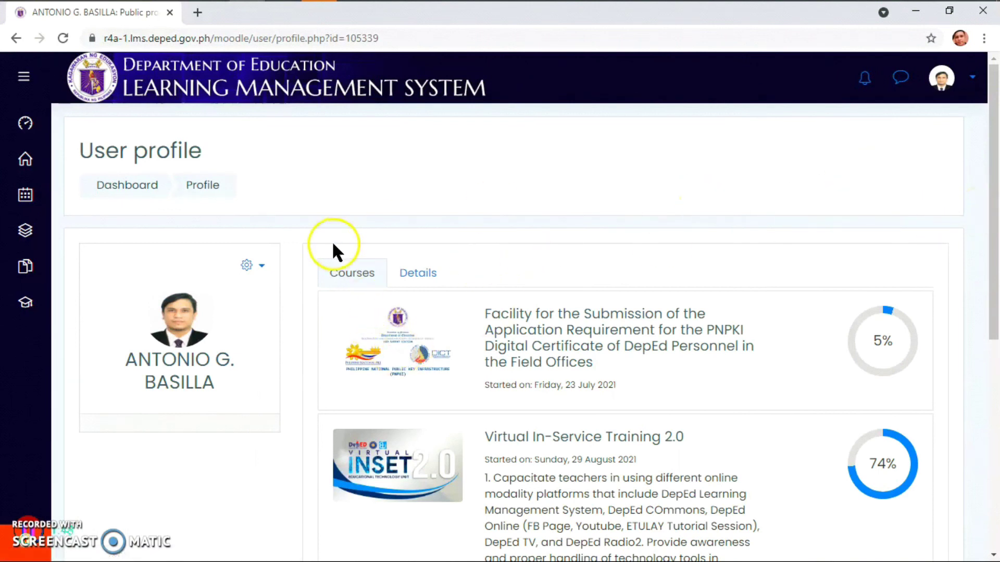
pyautogui.click(262, 267)
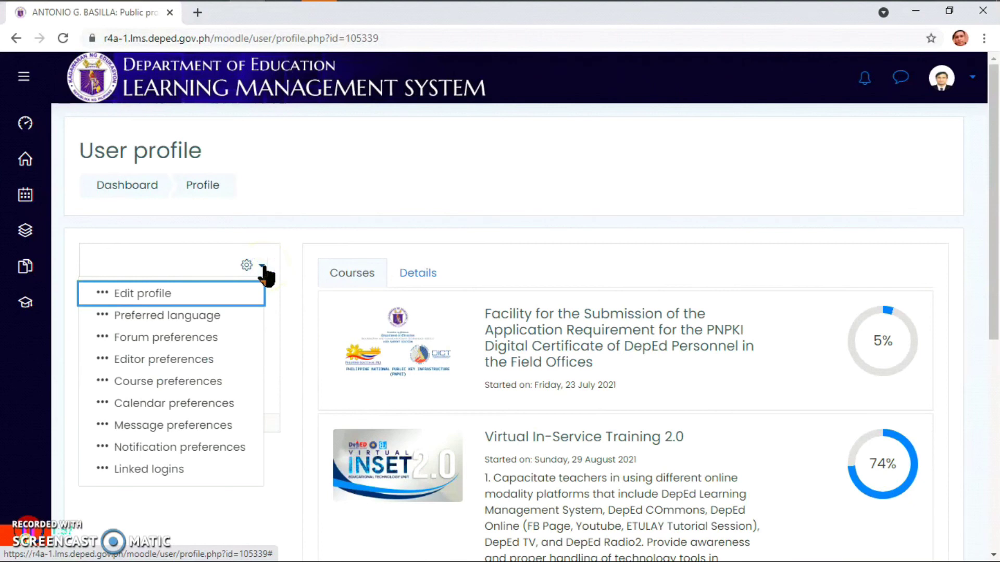
pyautogui.click(150, 297)
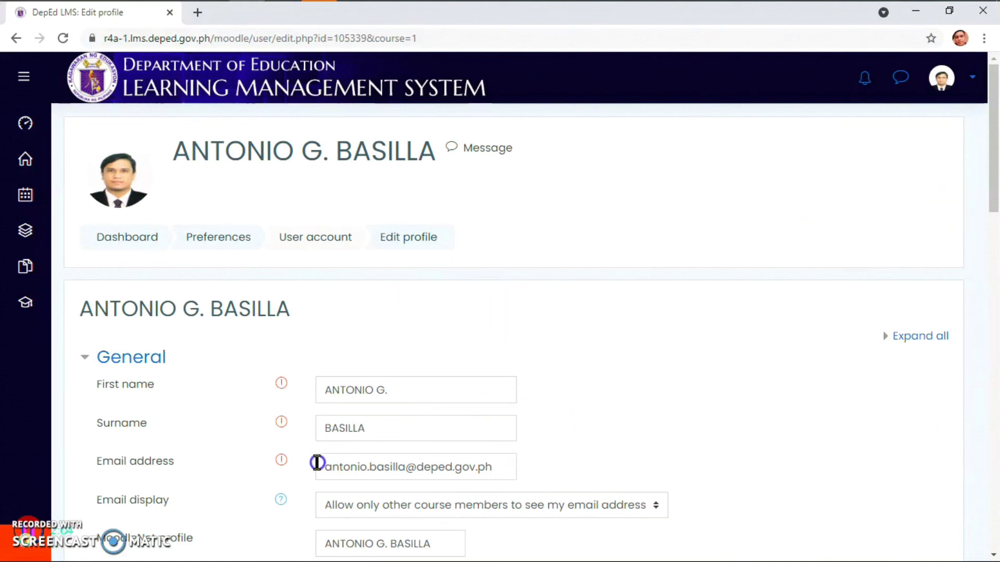
pyautogui.click(504, 370)
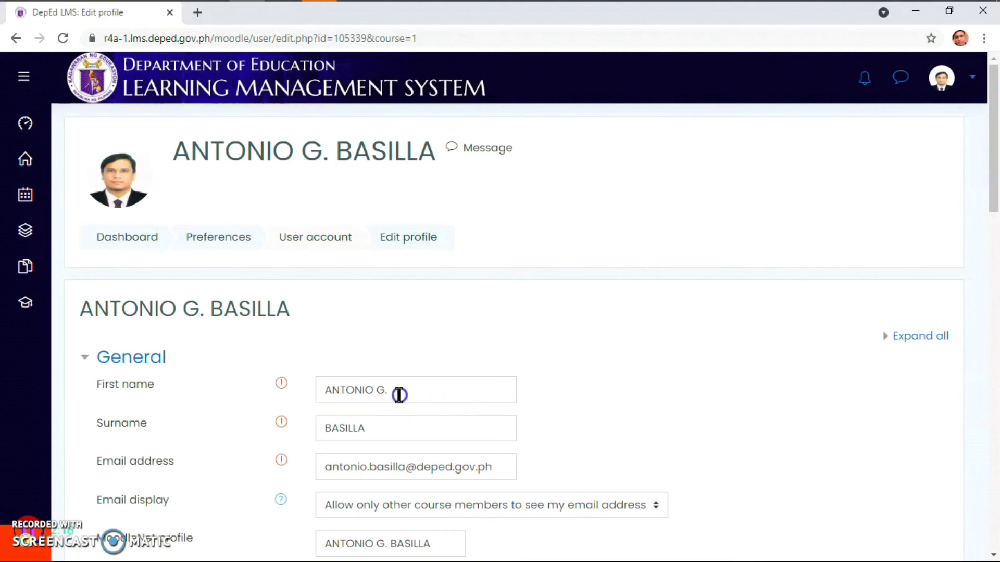
pyautogui.click(399, 395)
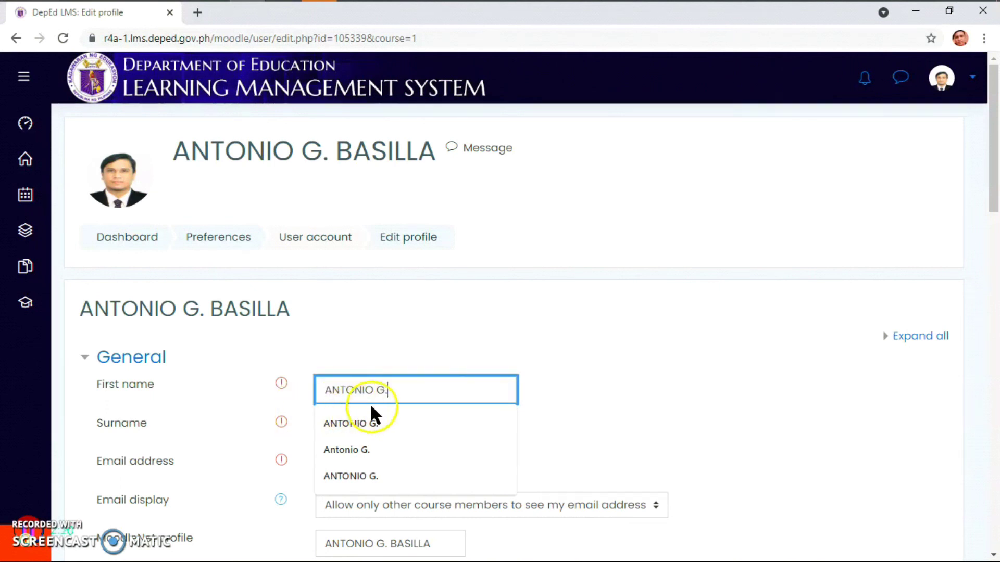
pyautogui.click(580, 401)
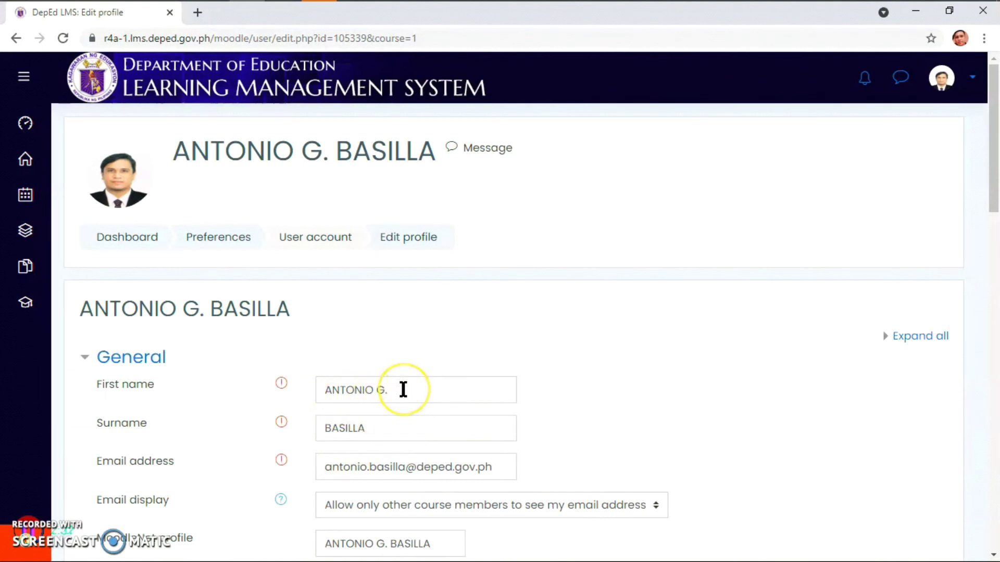
# Re-enter the first name with the middle initial in capital letters and update the LMS profile.
pyautogui.click(403, 389)
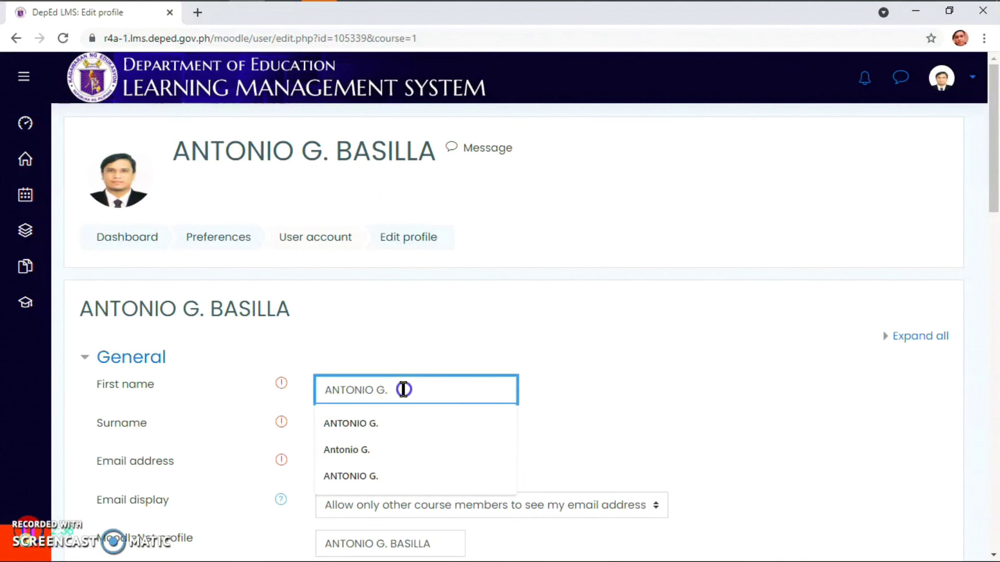
pyautogui.press('BackSpace')
pyautogui.press('BackSpace')
pyautogui.press('BackSpace')
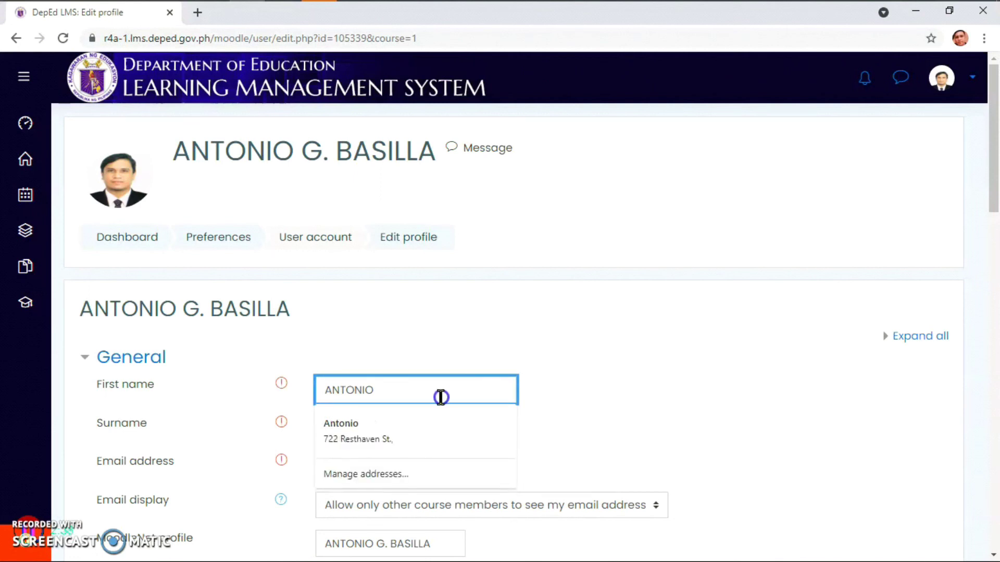
pyautogui.press('BackSpace')
pyautogui.press('BackSpace')
pyautogui.press('BackSpace')
pyautogui.press('BackSpace')
pyautogui.press('BackSpace')
pyautogui.press('BackSpace')
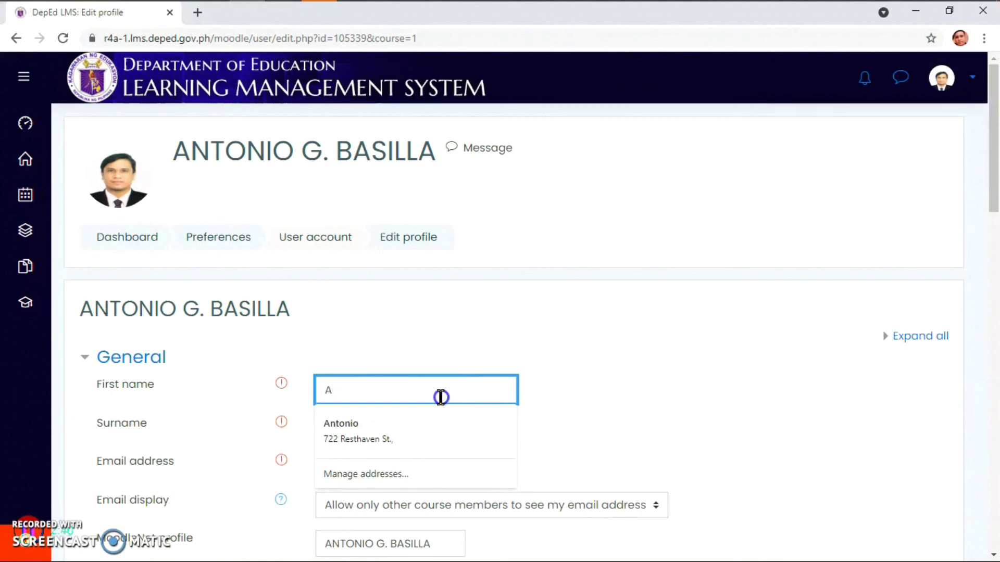
pyautogui.write('n')
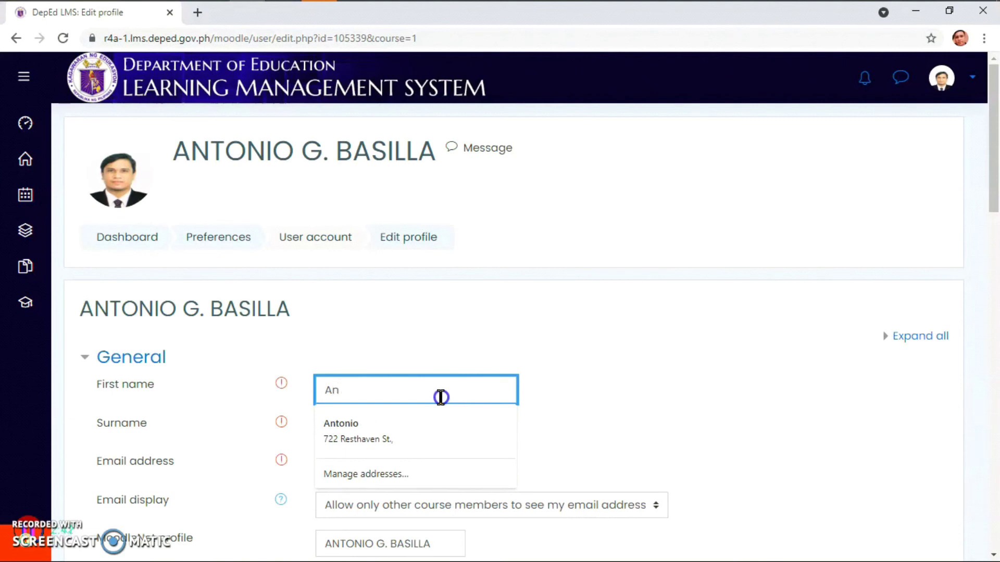
pyautogui.write('tonio')
pyautogui.press('BackSpace')
pyautogui.press('BackSpace')
pyautogui.press('BackSpace')
pyautogui.press('BackSpace')
pyautogui.press('BackSpace')
pyautogui.press('BackSpace')
pyautogui.write('NTONIO G.')
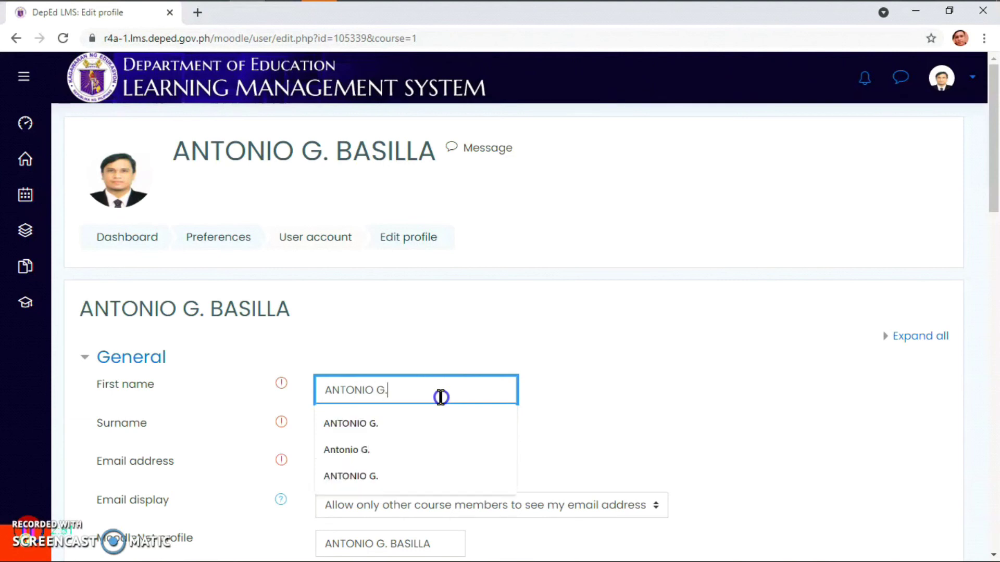
pyautogui.click(675, 416)
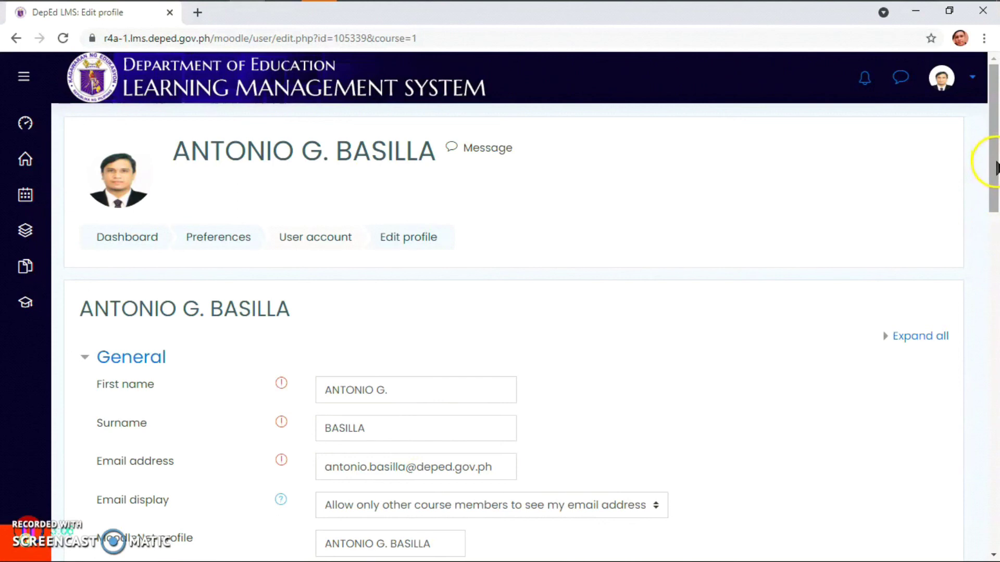
pyautogui.moveTo(993, 164); pyautogui.dragTo(993, 500)
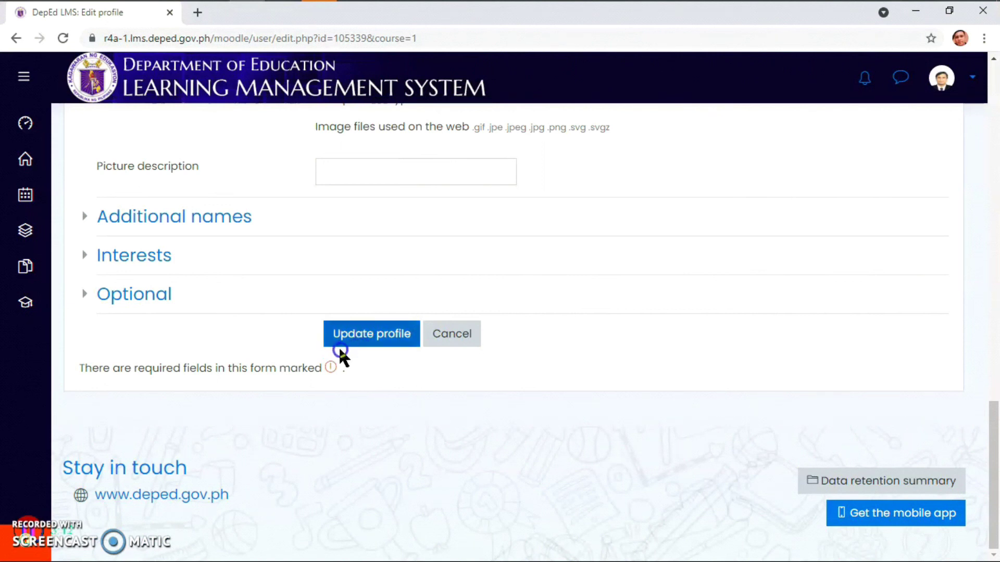
pyautogui.click(355, 341)
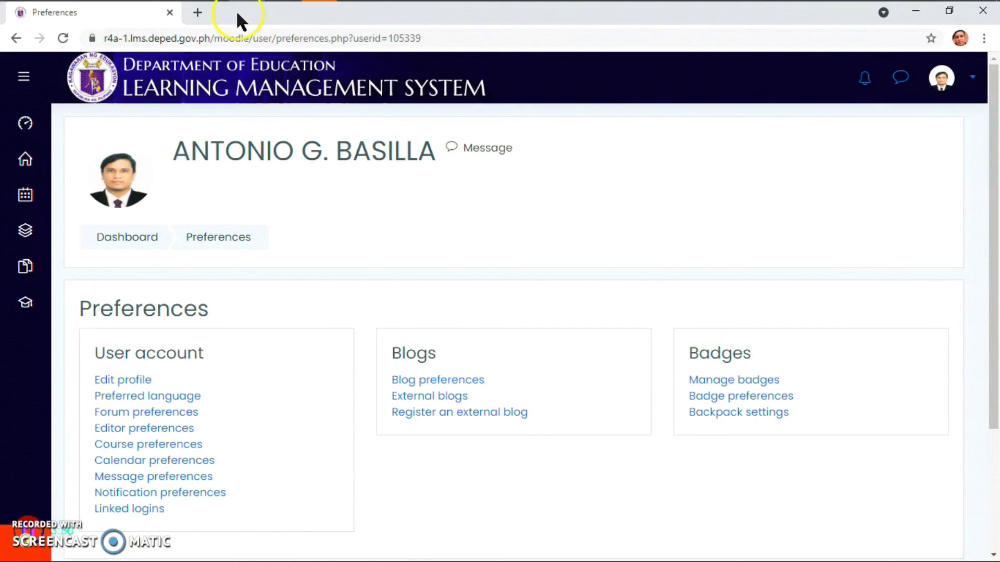
# Load the DepEd Commons site at commons.deped.gov.ph in a new browser tab.
pyautogui.click(194, 13)
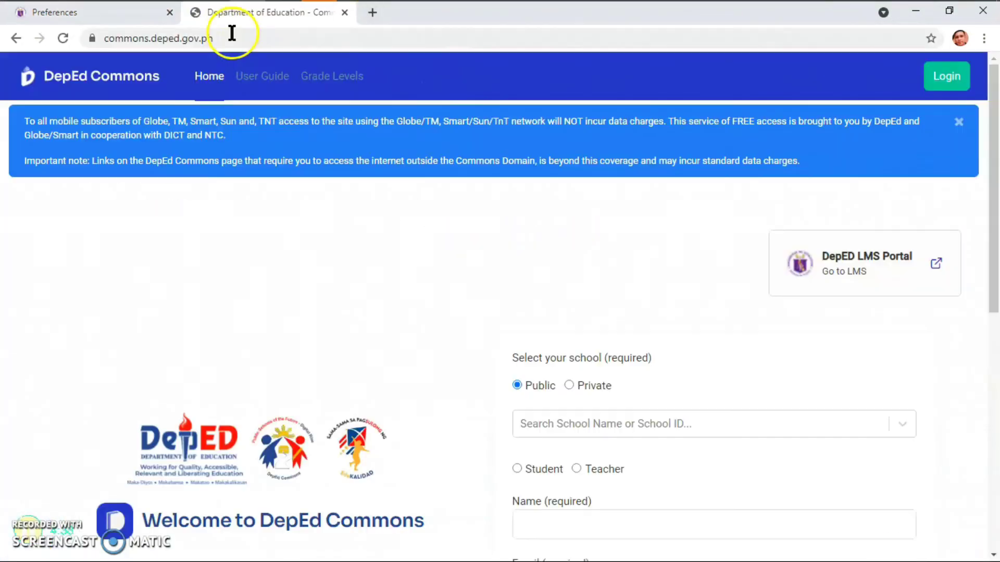
pyautogui.click(232, 33)
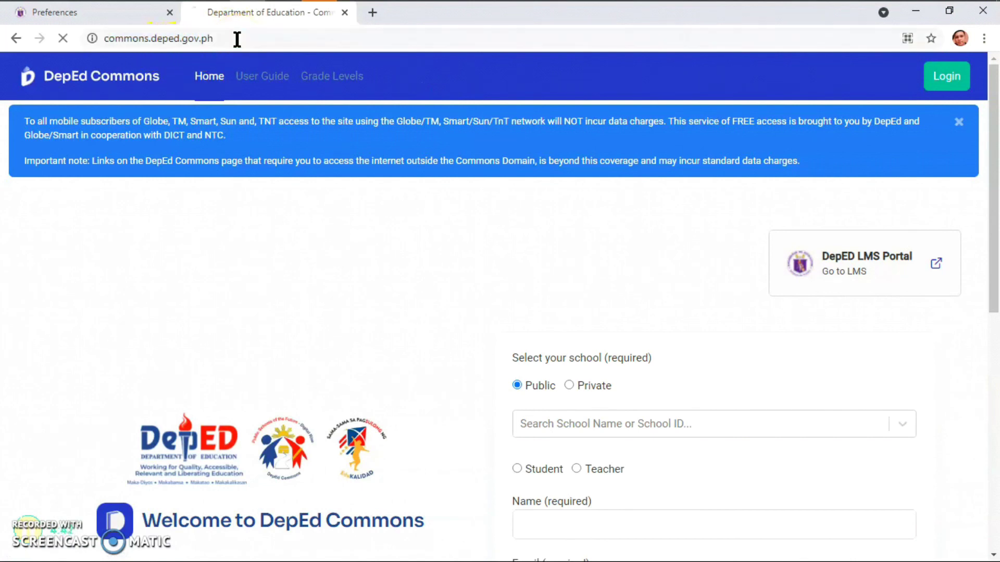
pyautogui.press('Return')
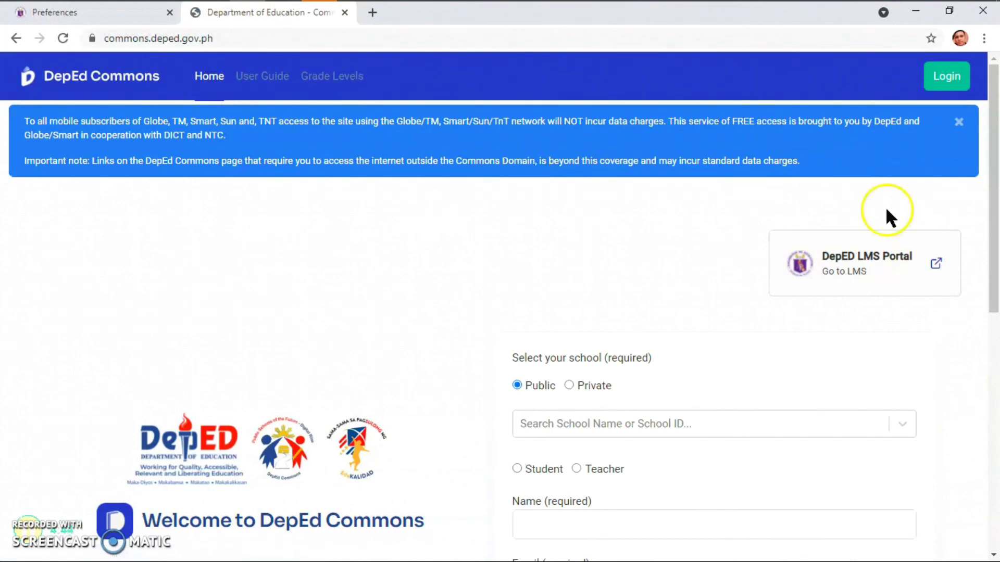
# Log in to DepEd Commons as Teaching or Non-Teaching Personnel using the deped.gov.ph Google account.
pyautogui.click(953, 86)
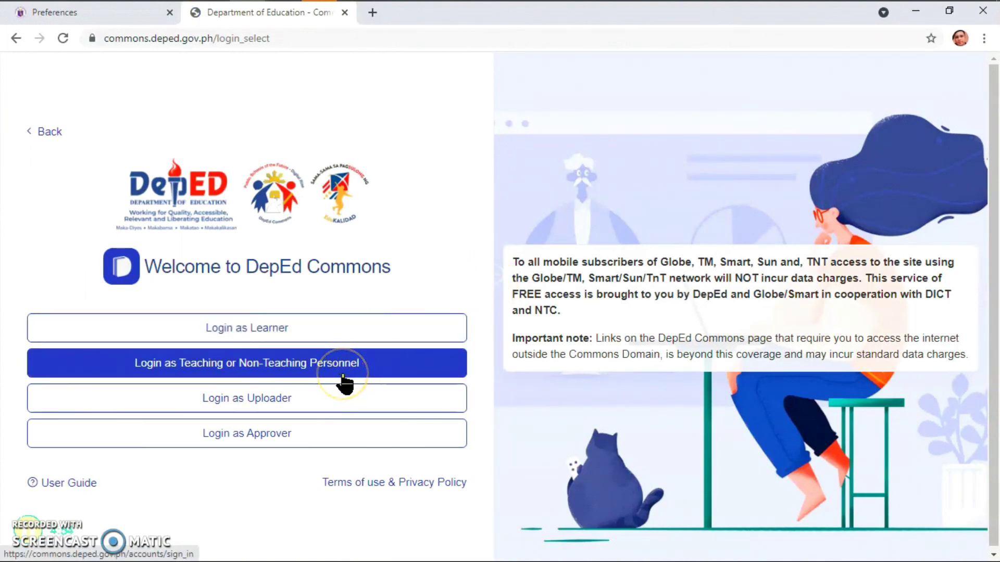
pyautogui.click(297, 371)
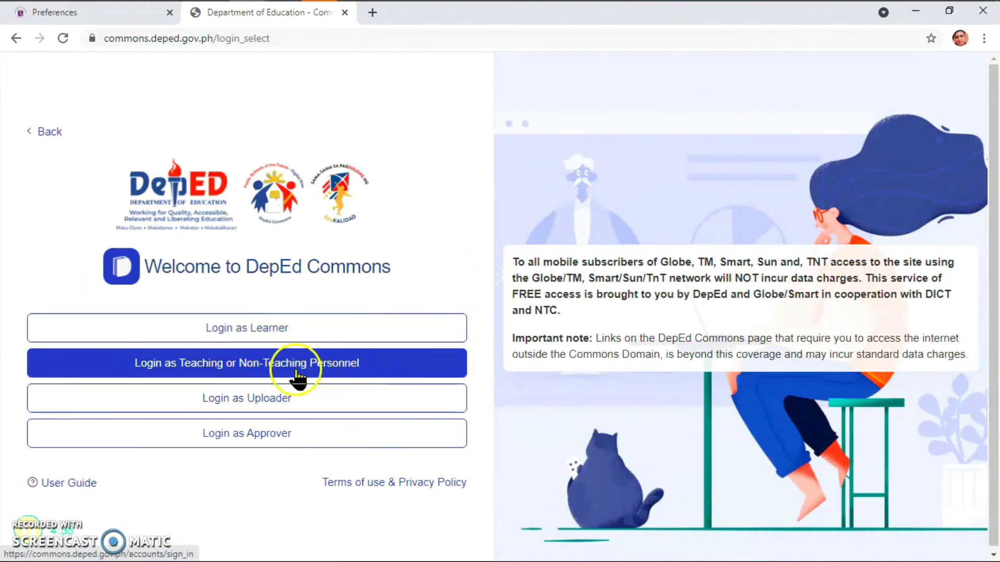
pyautogui.click(248, 366)
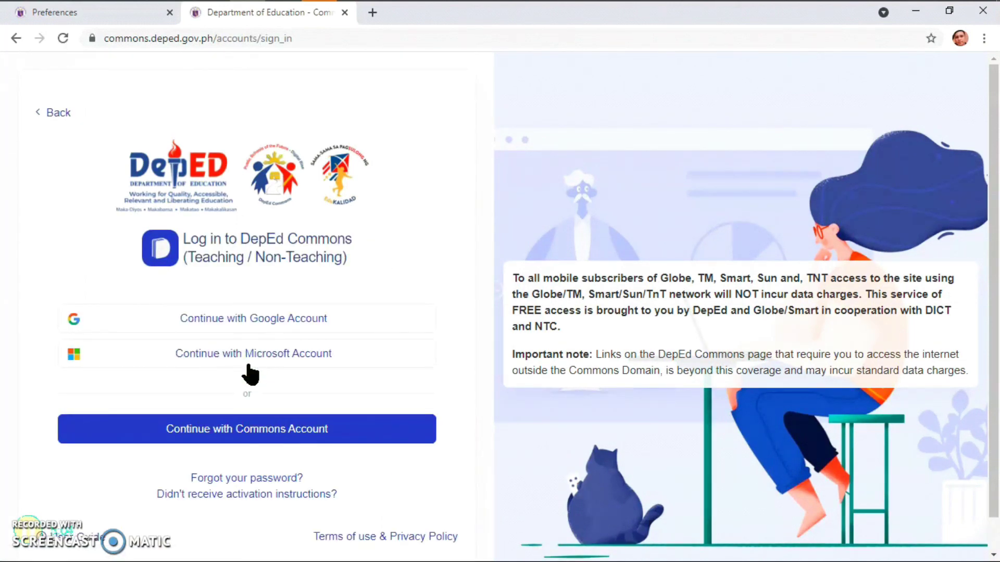
pyautogui.click(249, 327)
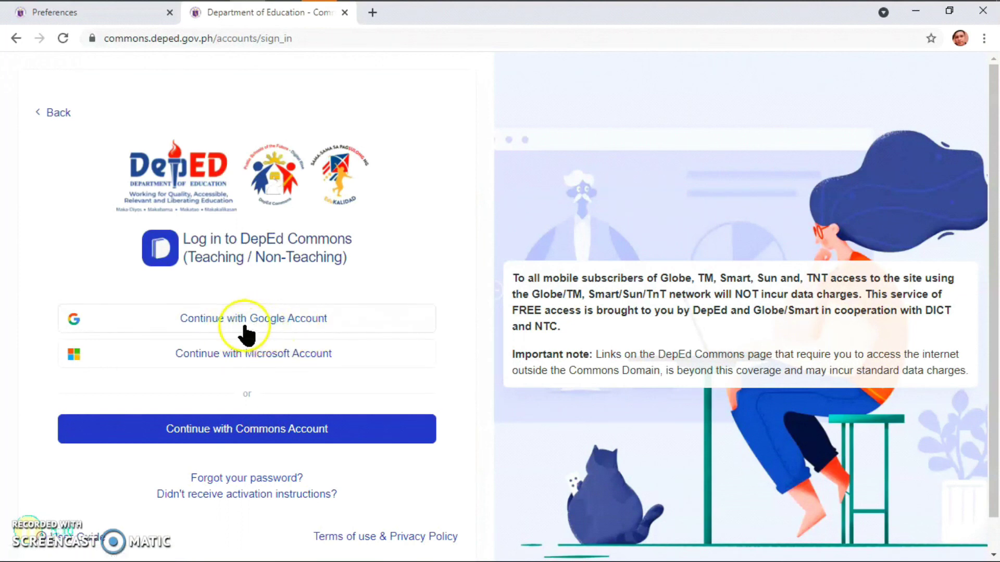
pyautogui.click(225, 324)
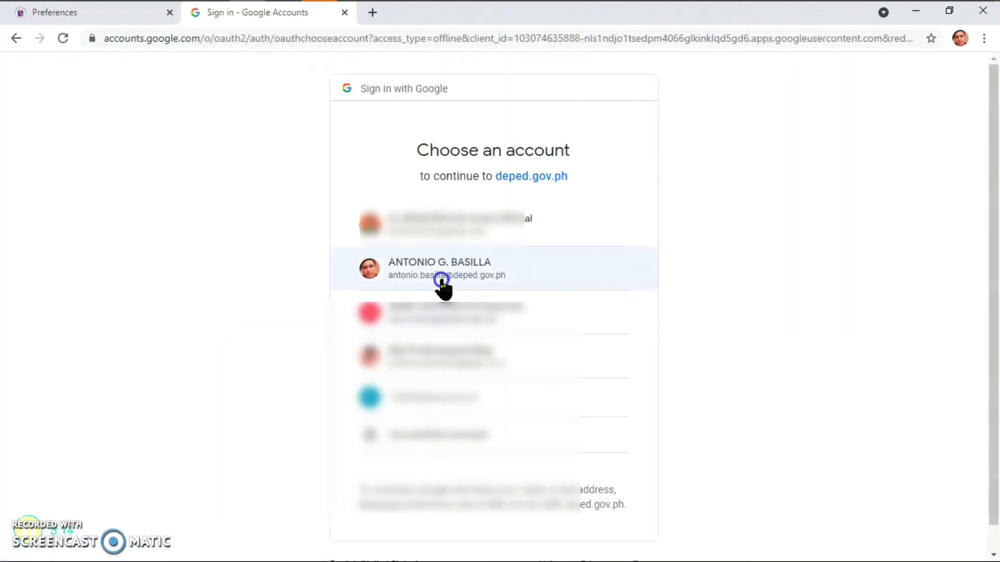
pyautogui.click(428, 271)
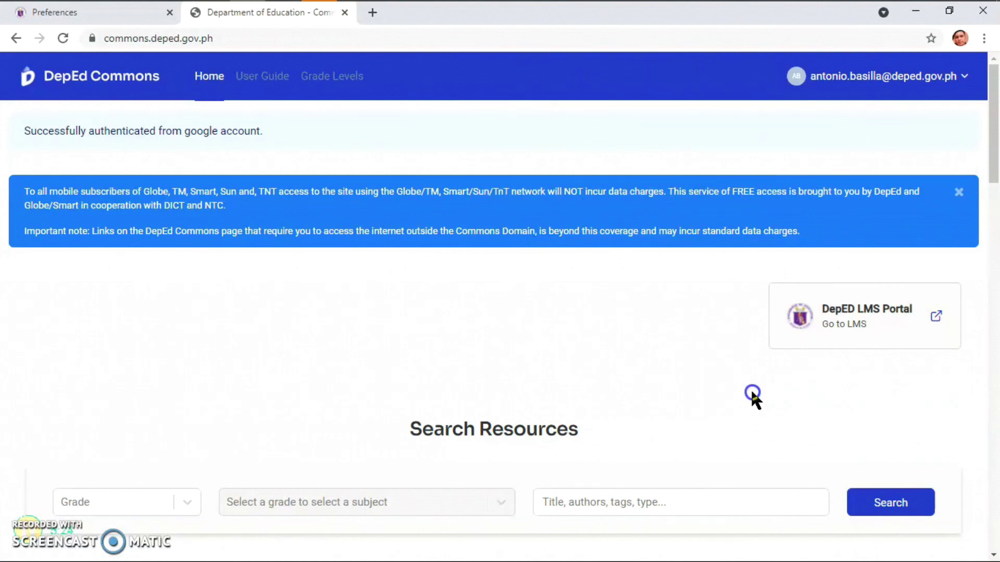
# Open the Commons account for editing and bring its personal name details into view.
pyautogui.click(965, 78)
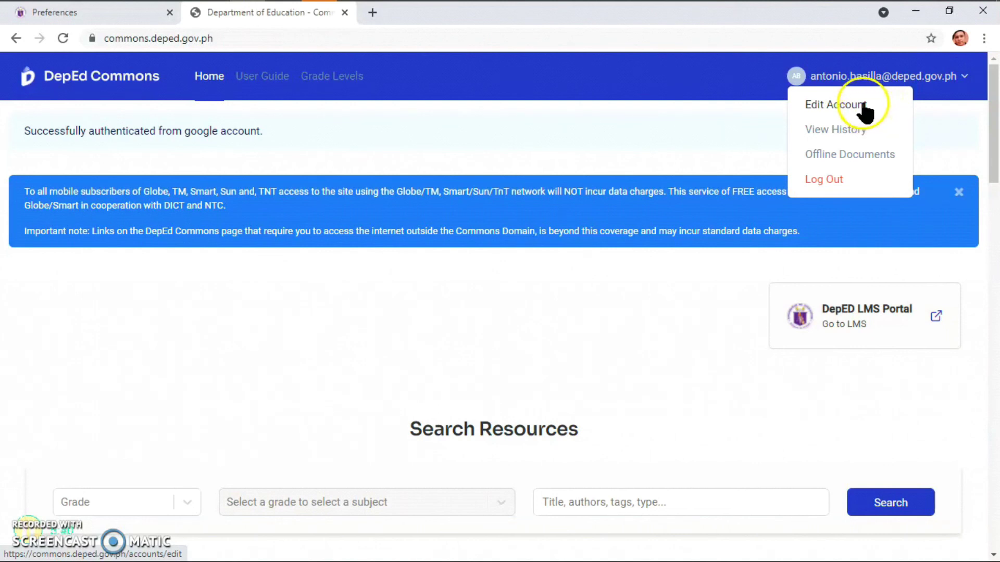
pyautogui.click(833, 107)
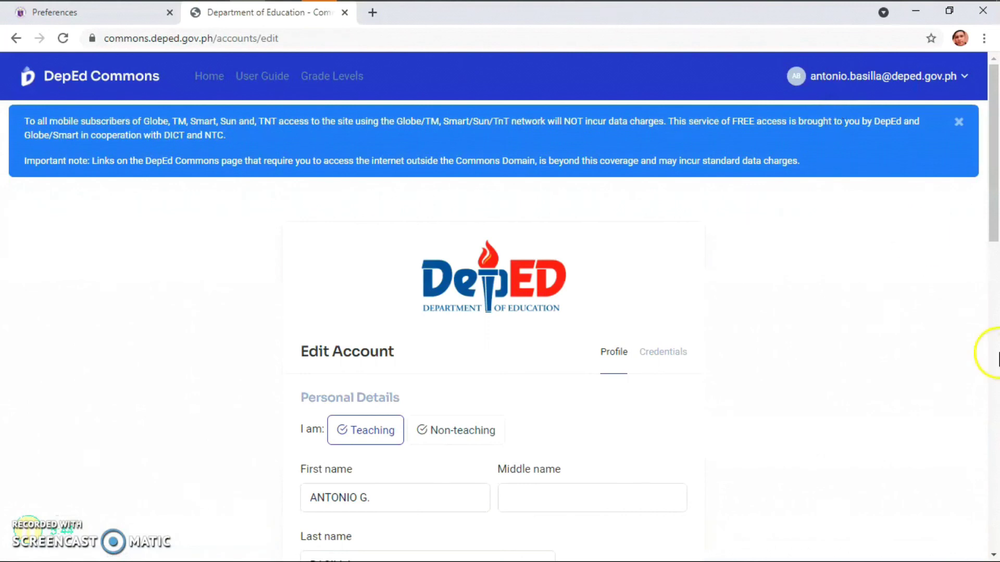
pyautogui.click(995, 233)
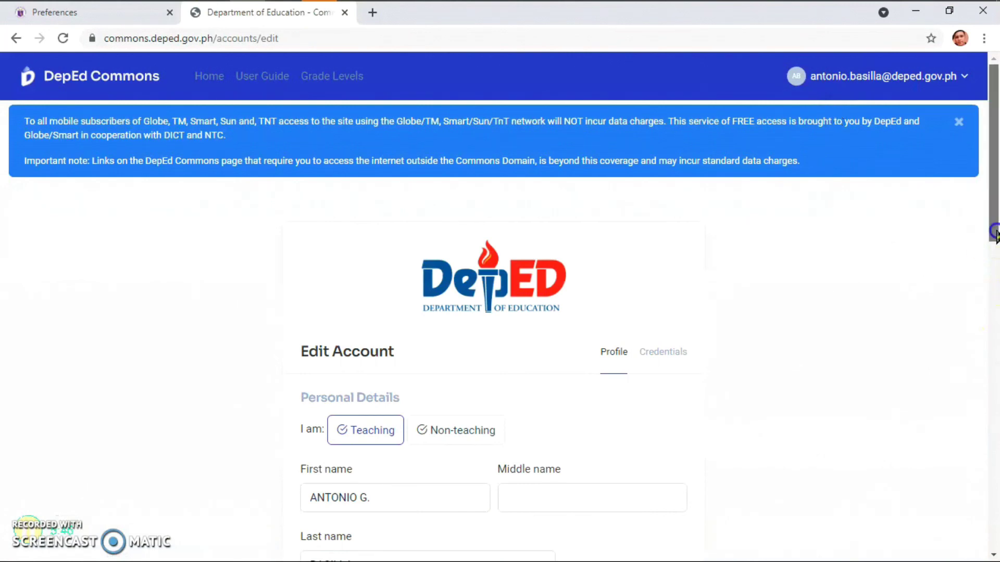
pyautogui.moveTo(995, 232); pyautogui.dragTo(966, 241)
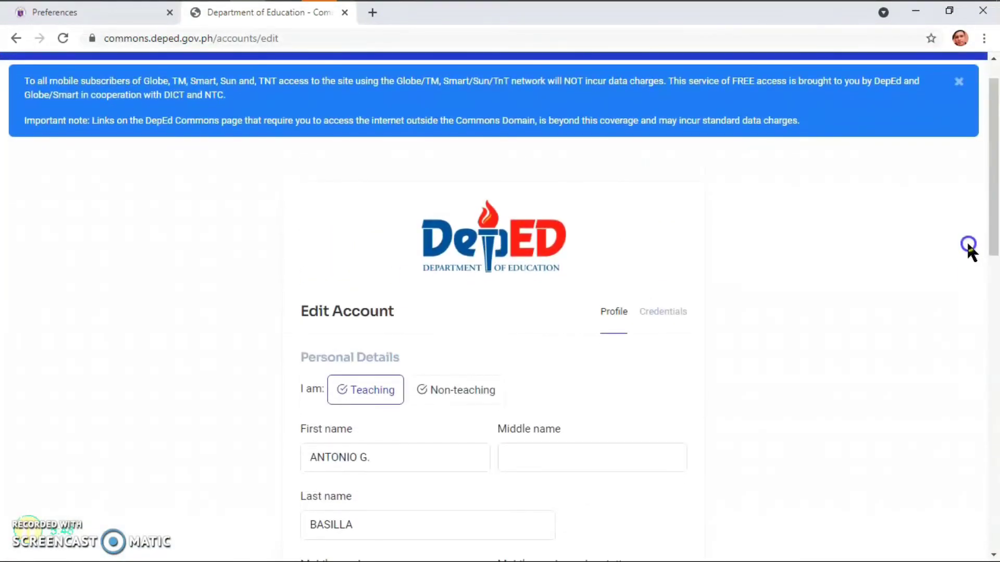
pyautogui.click(453, 461)
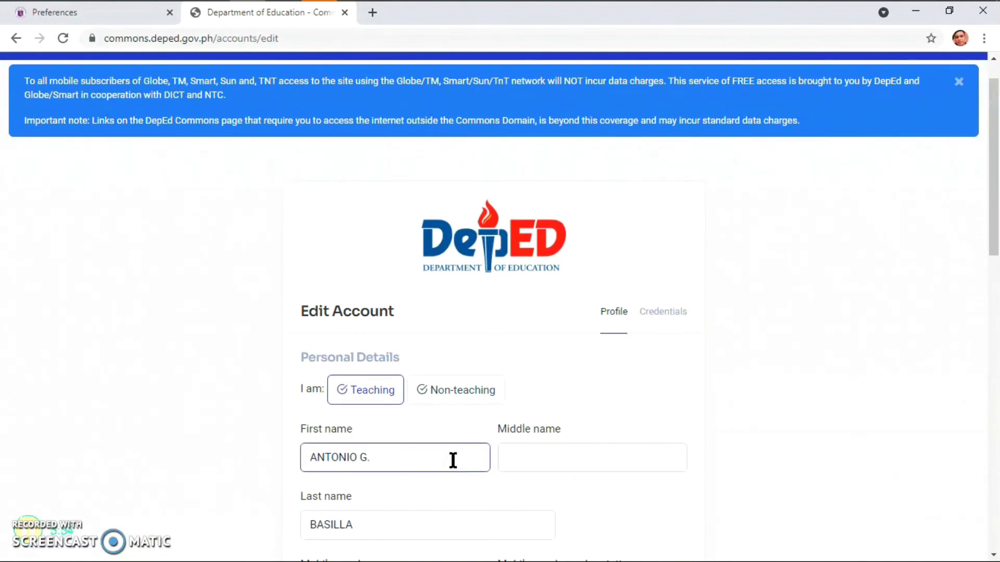
pyautogui.click(453, 459)
pyautogui.click(447, 459)
pyautogui.click(530, 451)
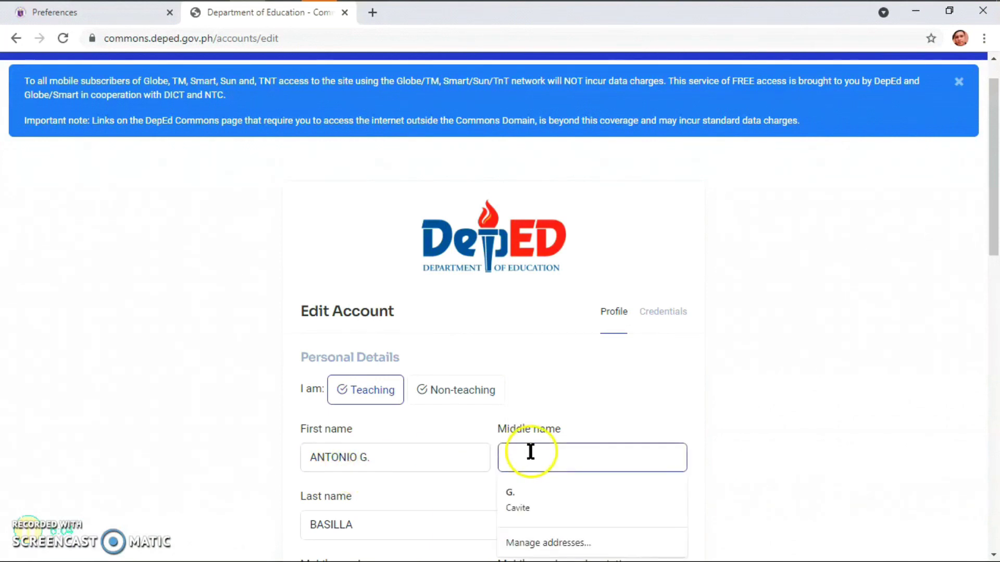
pyautogui.click(768, 432)
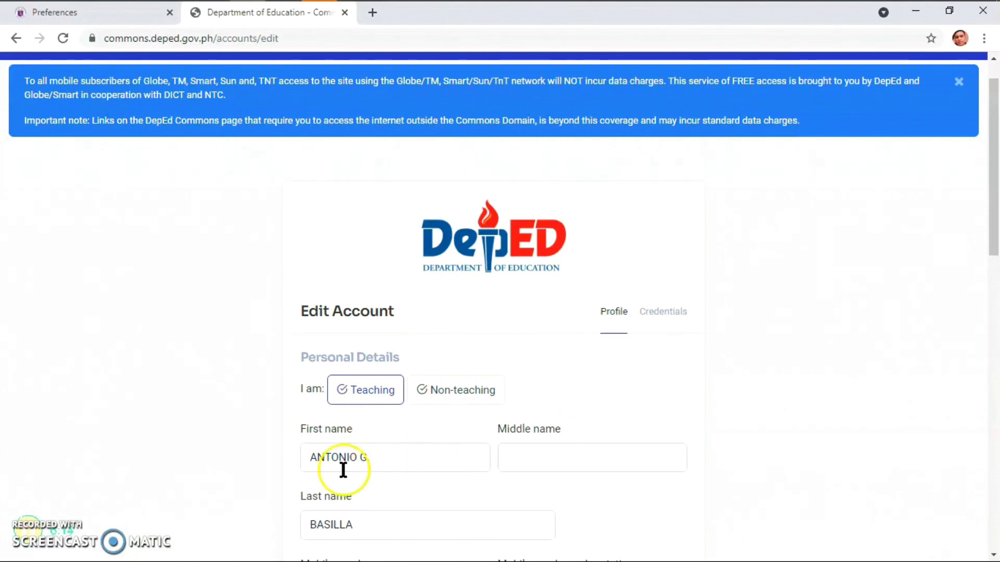
pyautogui.click(393, 469)
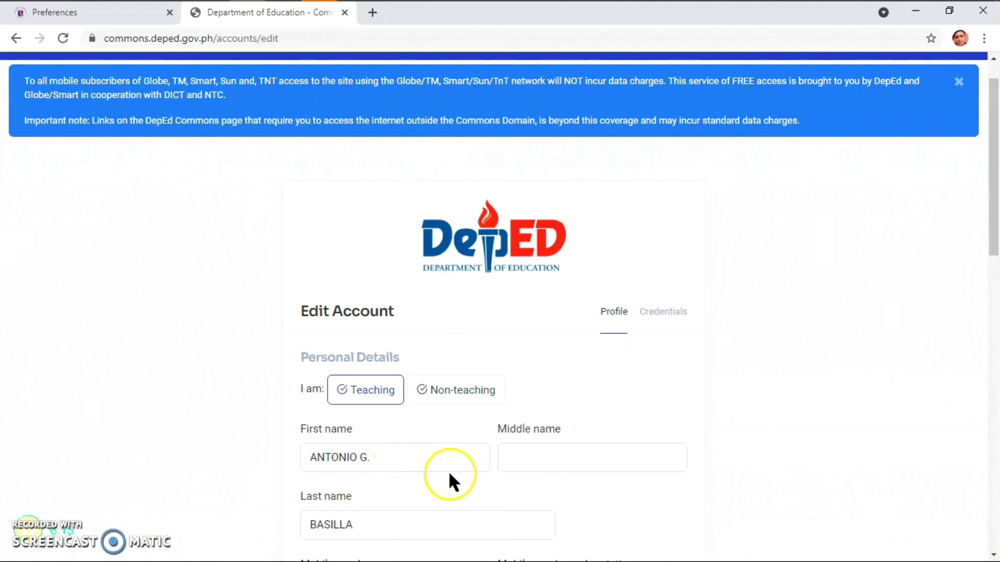
# Place the cursor in the account's first name and update the DepEd Commons profile.
pyautogui.click(390, 456)
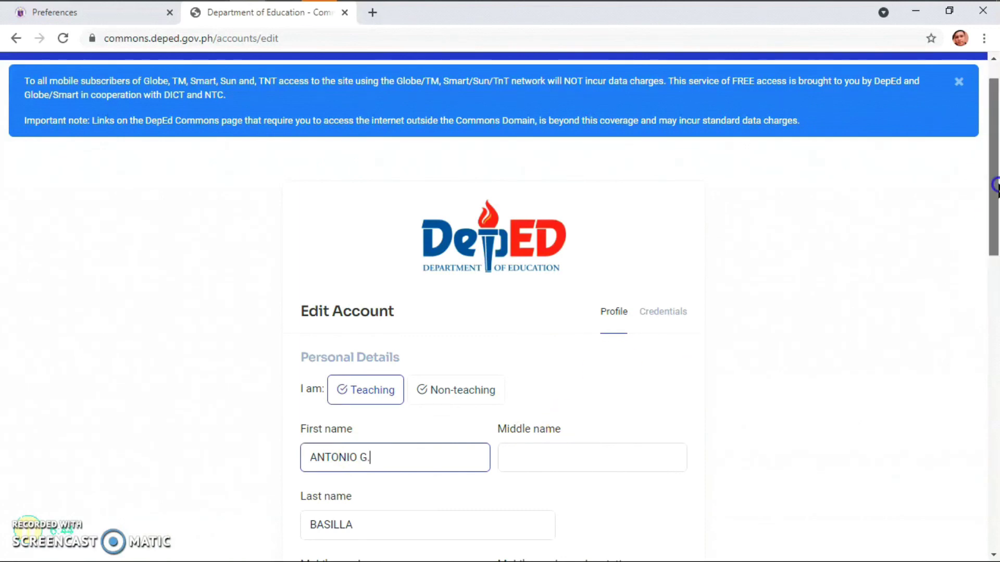
pyautogui.moveTo(995, 185); pyautogui.dragTo(984, 451)
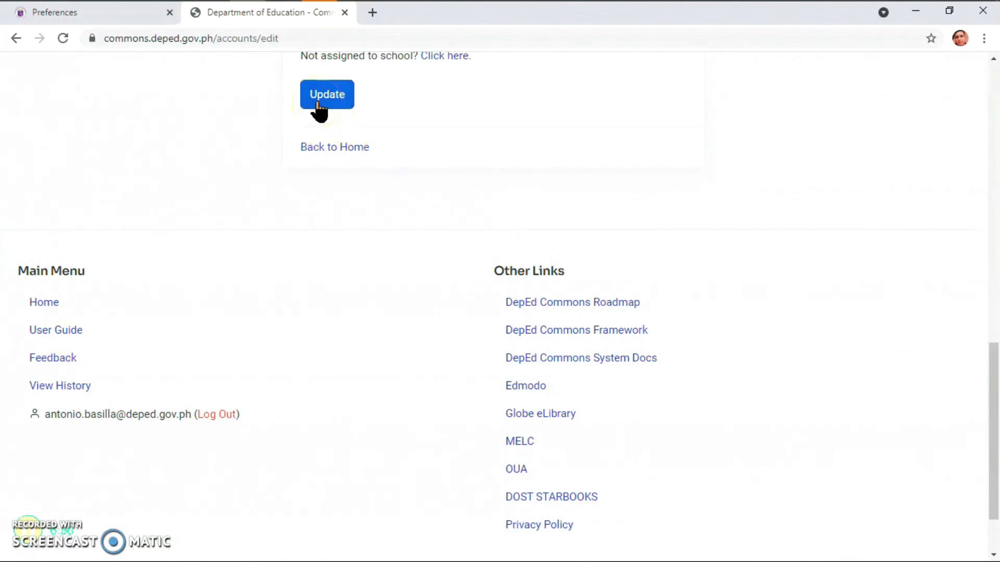
pyautogui.click(318, 104)
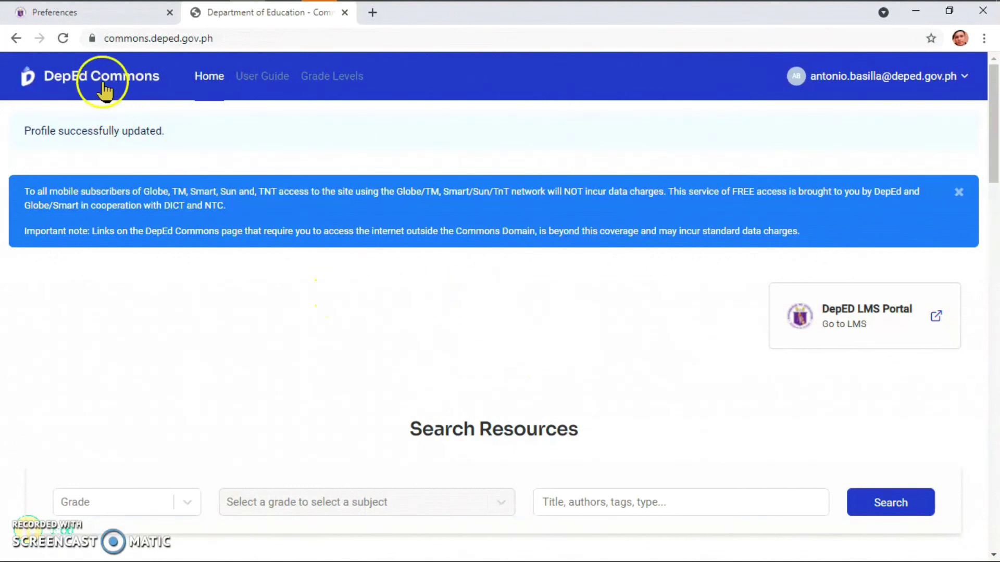
# Return to the DepEd LMS, log out, and log back in with the Deped Commons Teachers account option.
pyautogui.click(92, 14)
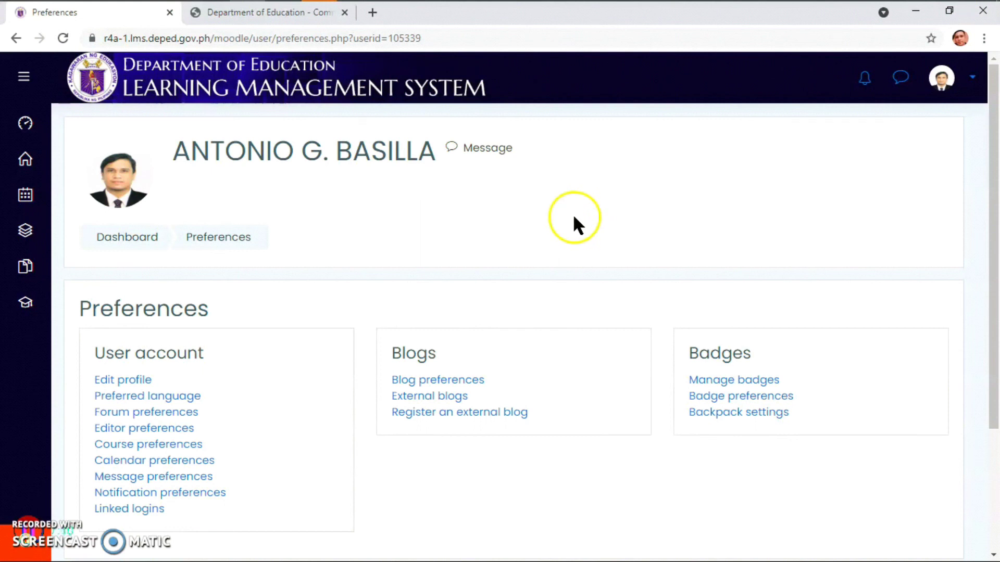
pyautogui.click(966, 85)
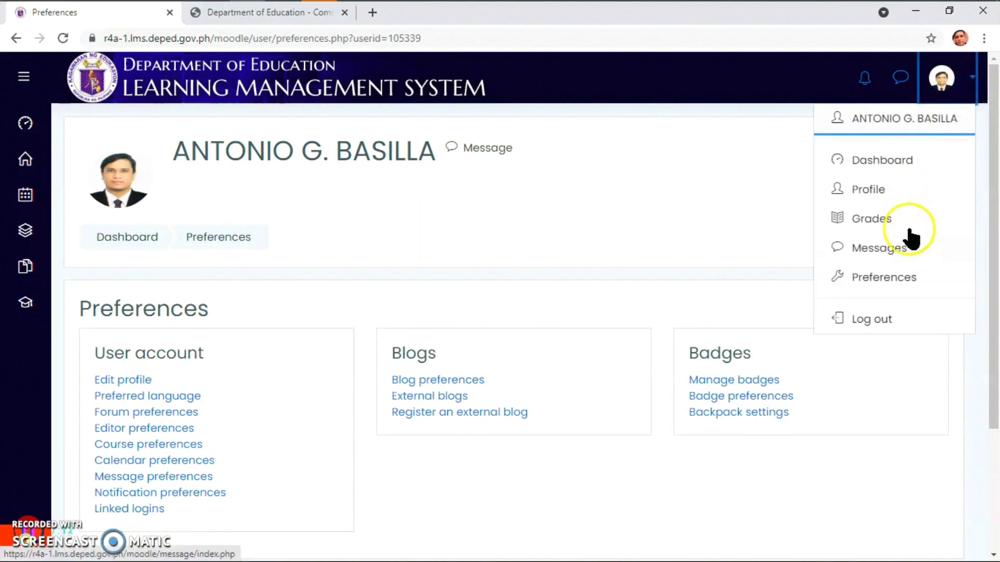
pyautogui.click(891, 320)
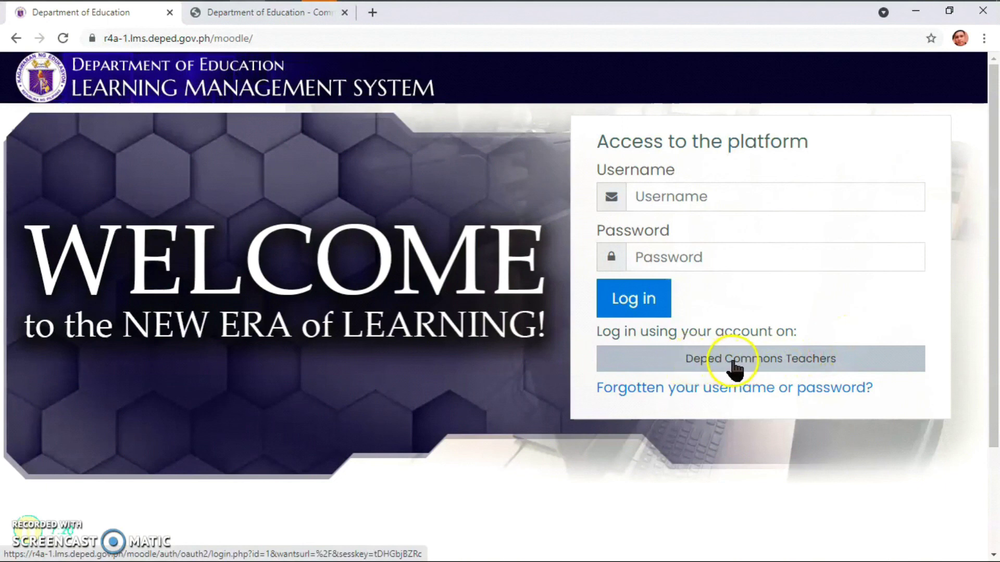
pyautogui.click(748, 368)
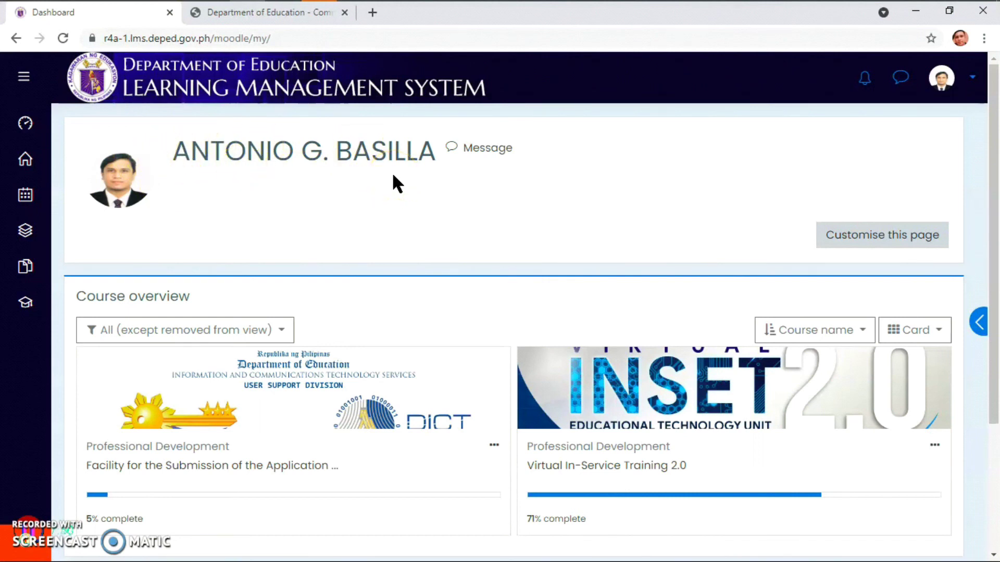
# Open the Virtual In-Service Training 2.0 course from the Professional Development category on the LMS site home.
pyautogui.click(29, 167)
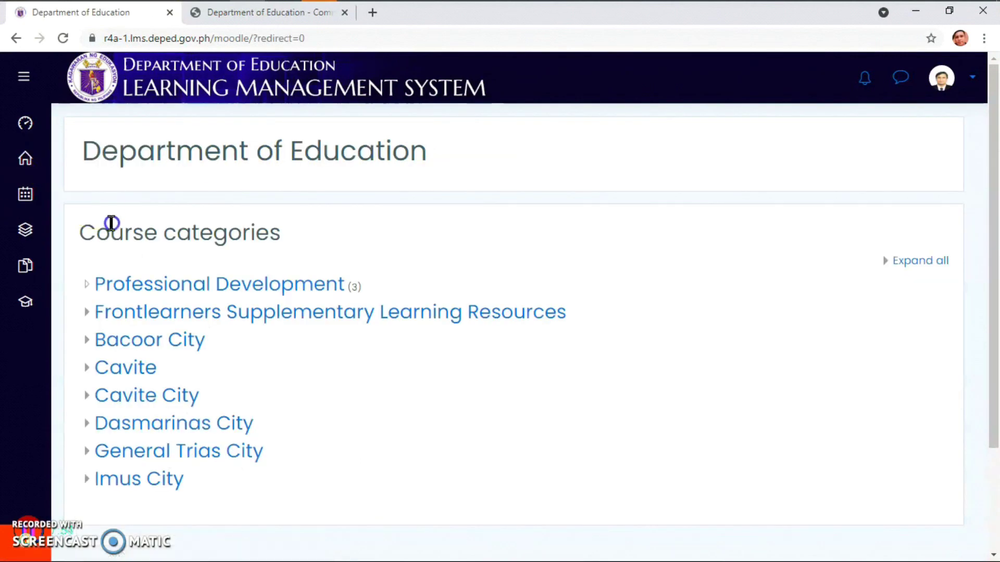
pyautogui.click(167, 286)
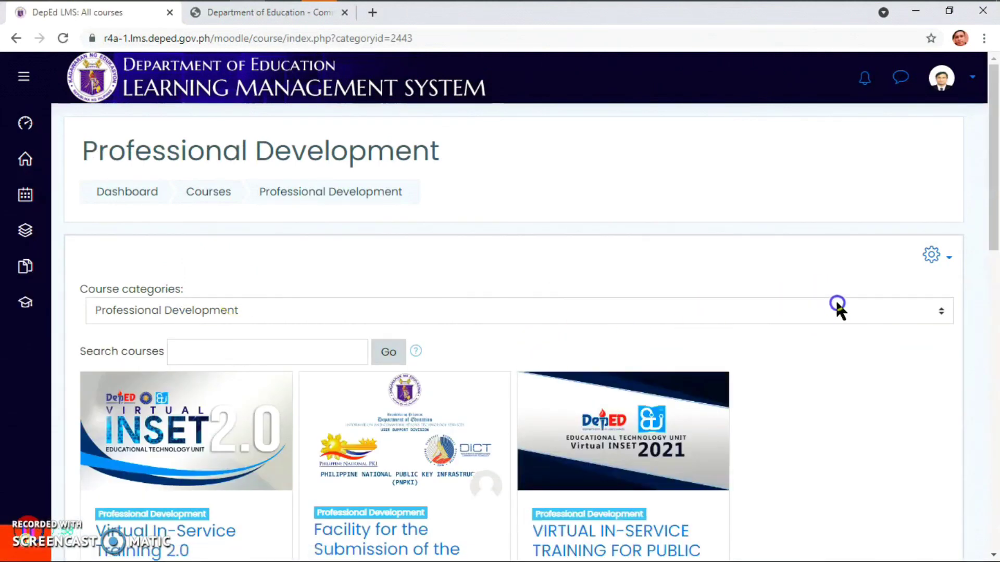
pyautogui.click(145, 551)
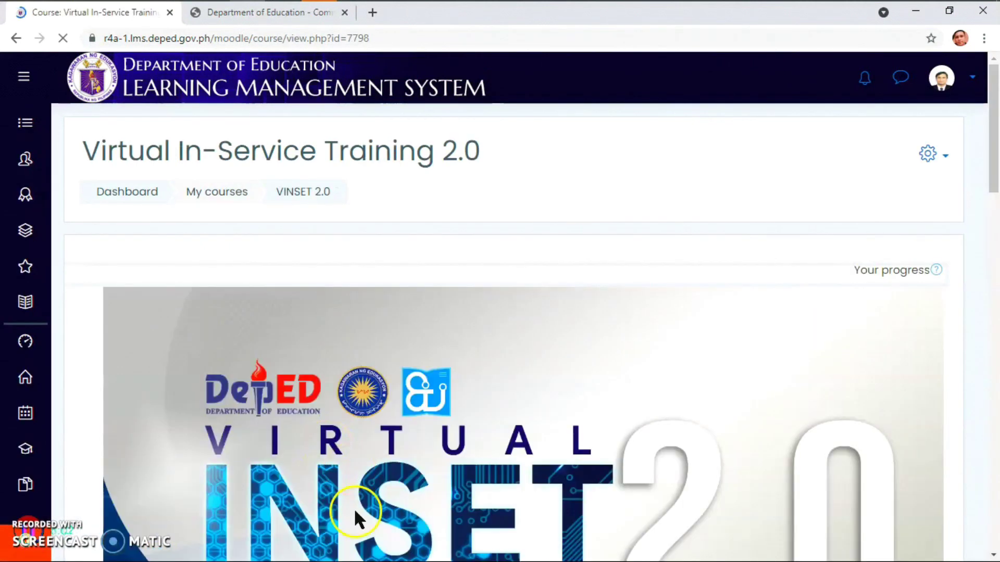
# Open the Day 1 activity "Retooling of Teachers Capacity in Using ICT and Emerging Technologies - Certificate of Attendance and Participation".
pyautogui.moveTo(991, 138); pyautogui.dragTo(995, 319)
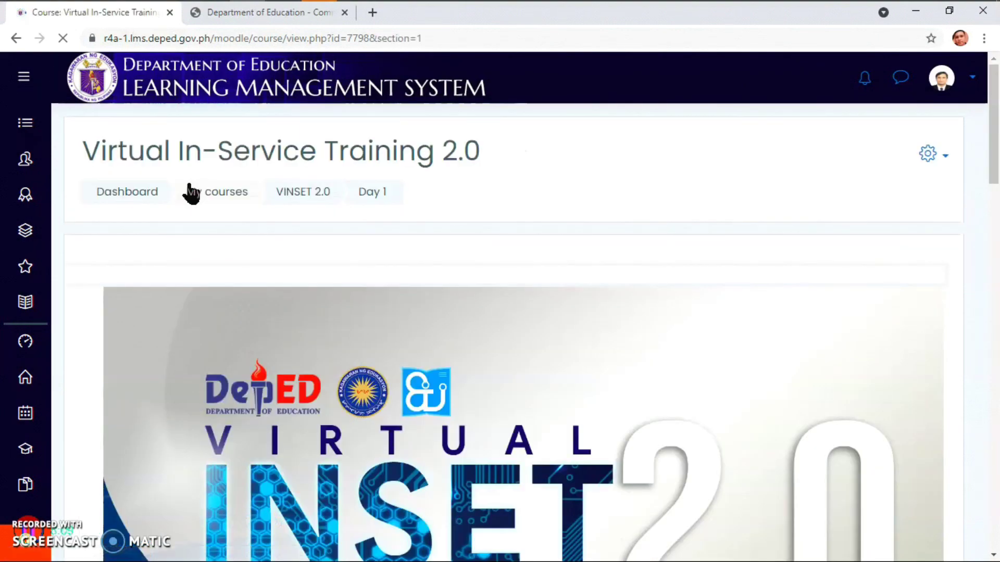
pyautogui.click(839, 319)
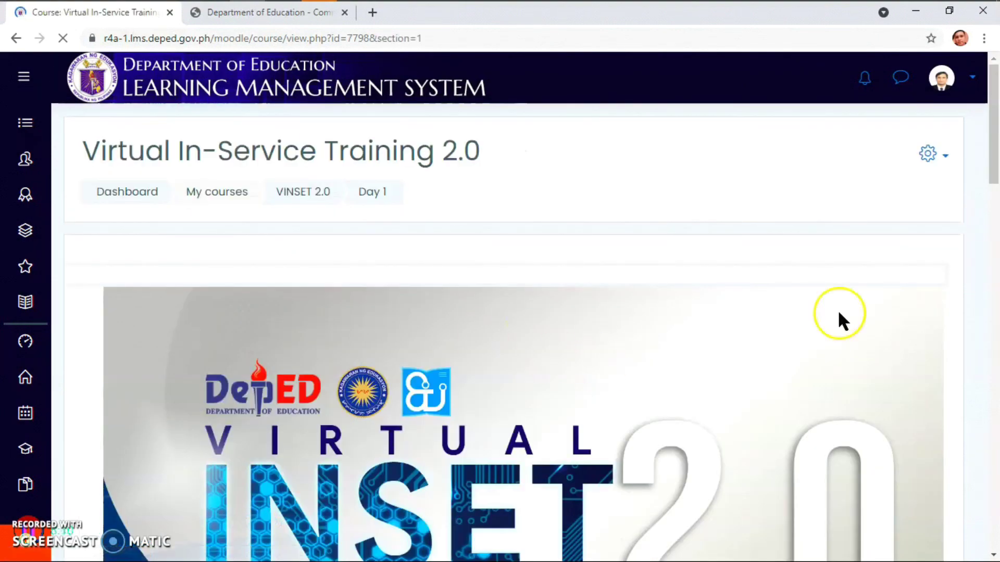
pyautogui.click(995, 136)
pyautogui.moveTo(994, 136); pyautogui.dragTo(988, 395)
pyautogui.click(632, 401)
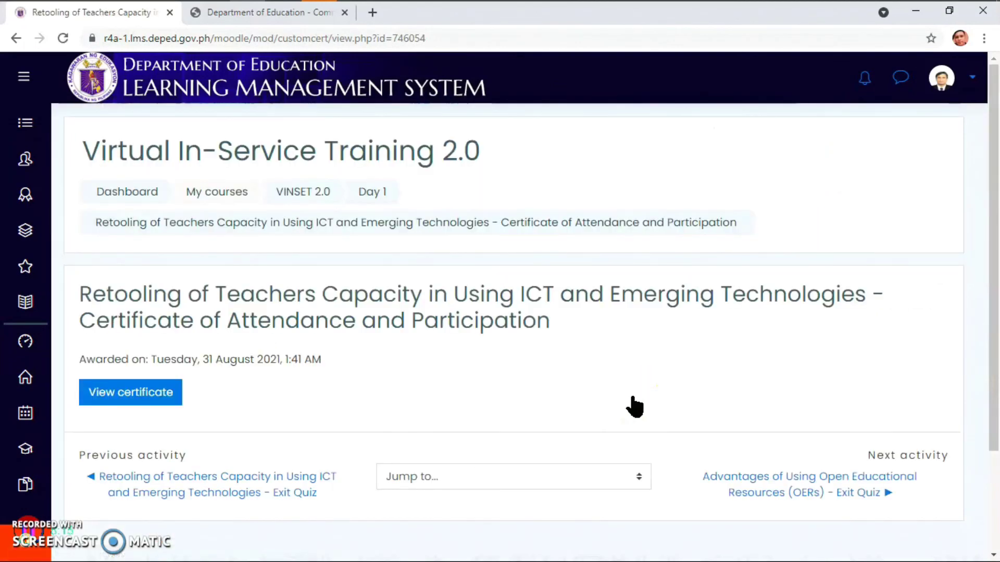
# Download the Day 1 certificate, open its PDF to check the printed name, and return to the certificate activity page.
pyautogui.click(172, 398)
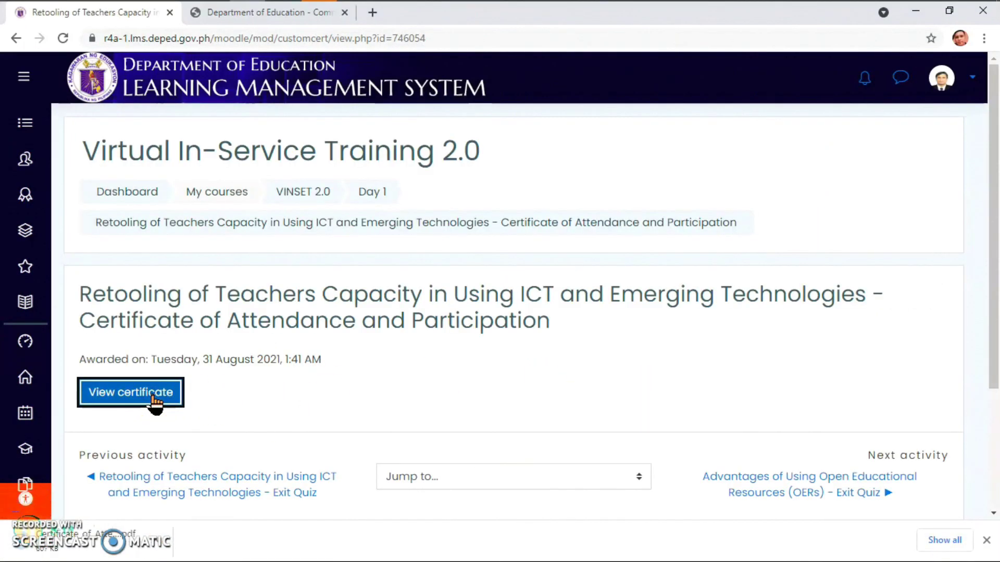
pyautogui.click(69, 556)
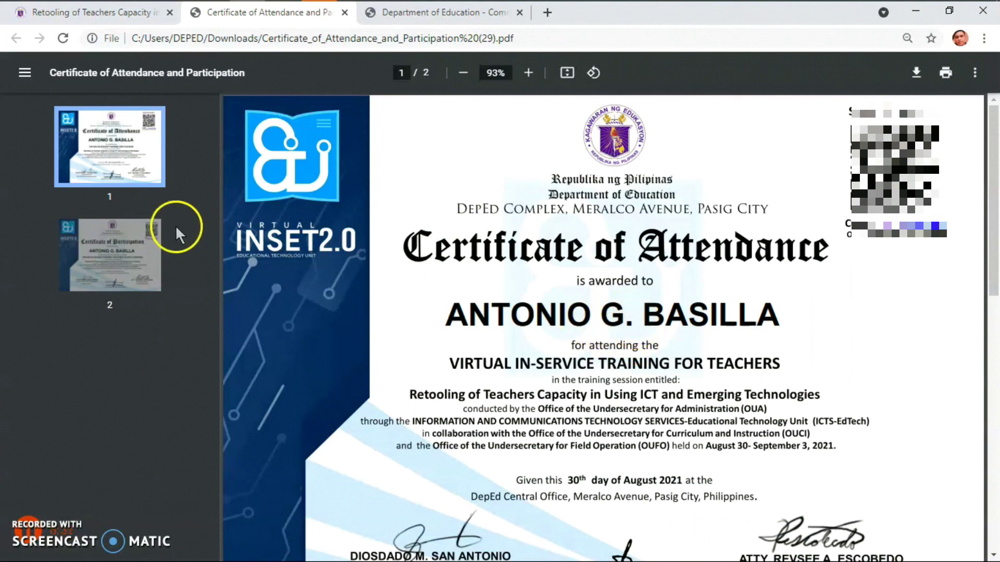
pyautogui.click(87, 7)
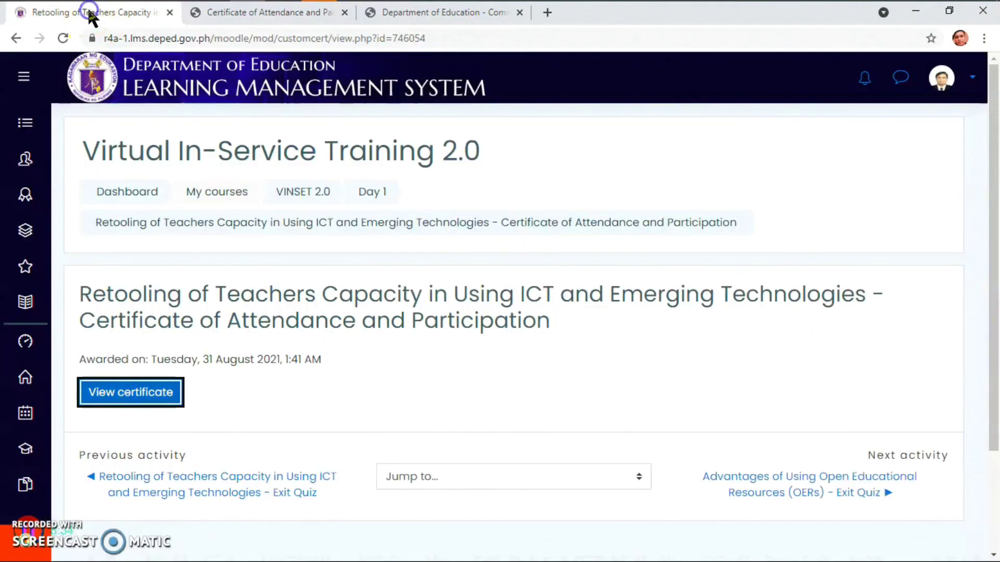